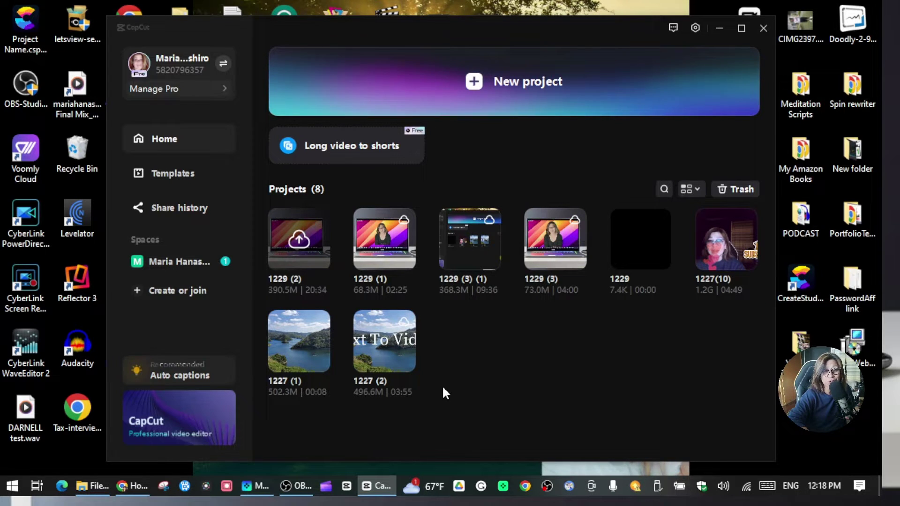
- Close the CapCut projects home window with Alt+F4
key("alt+F4")
- Create a new project and import Ibtro for clone.mp4 from the Desktop
double_click(473, 87)
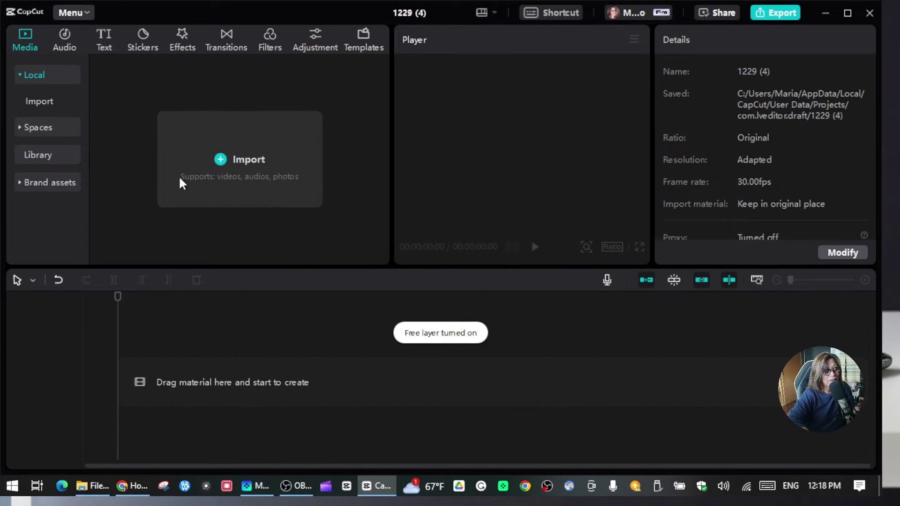
left_click(242, 176)
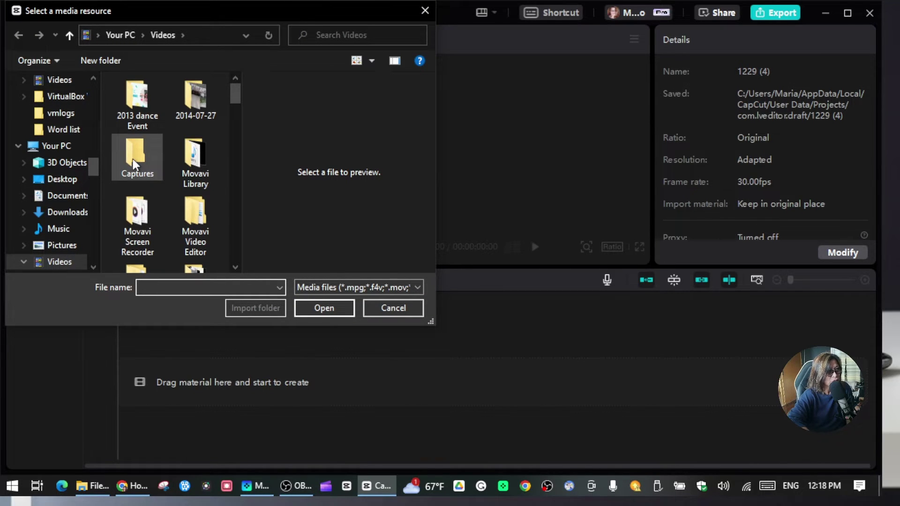
scroll(133, 159, "down", 3)
scroll(130, 156, "down", 2)
scroll(130, 158, "down", 3)
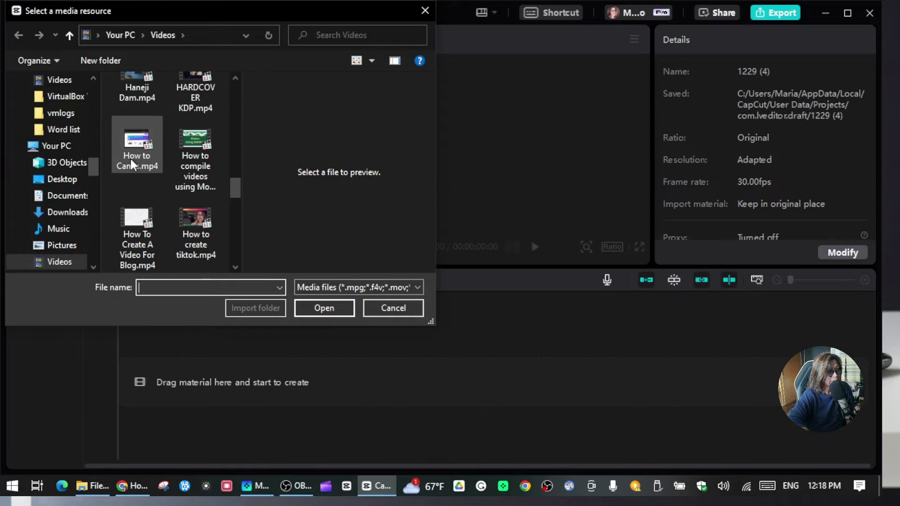
scroll(131, 158, "down", 3)
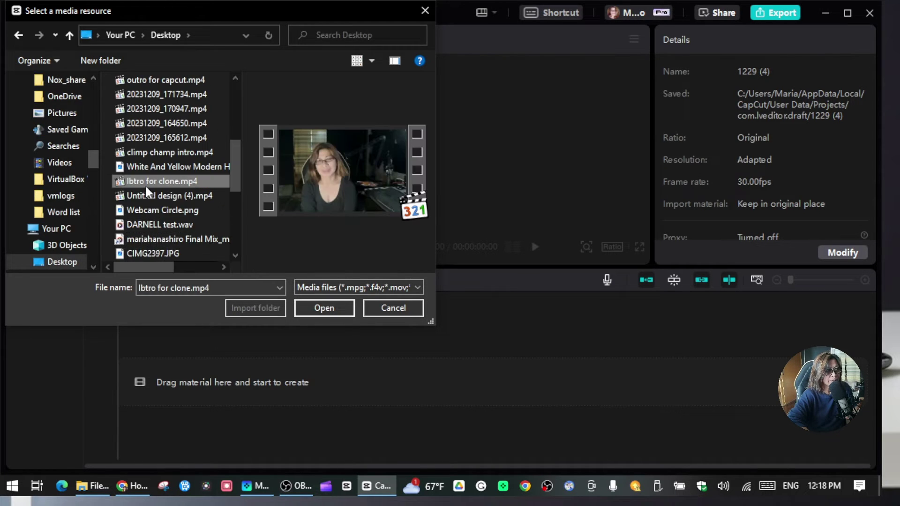
left_click(337, 308)
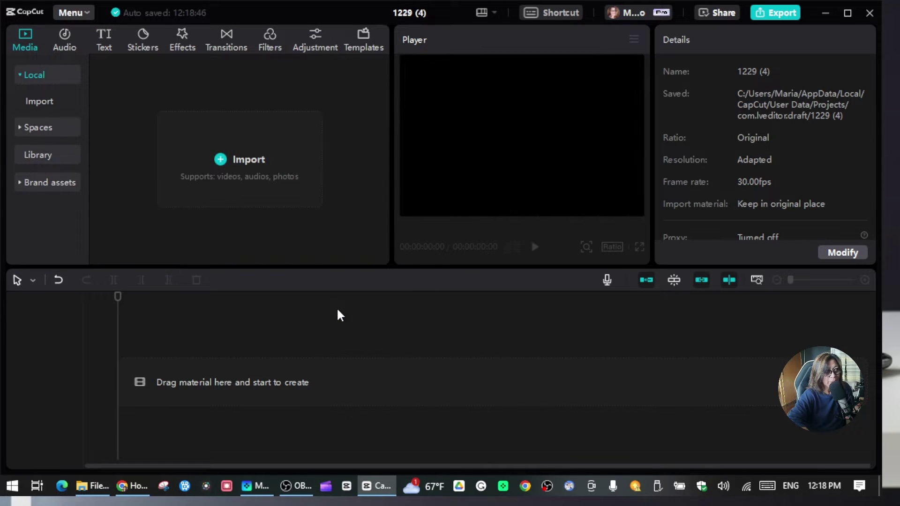
- Add the Ibtro clip to the timeline and apply Auto cutout, leaving Chroma key off
left_click_drag(136, 158, 114, 383)
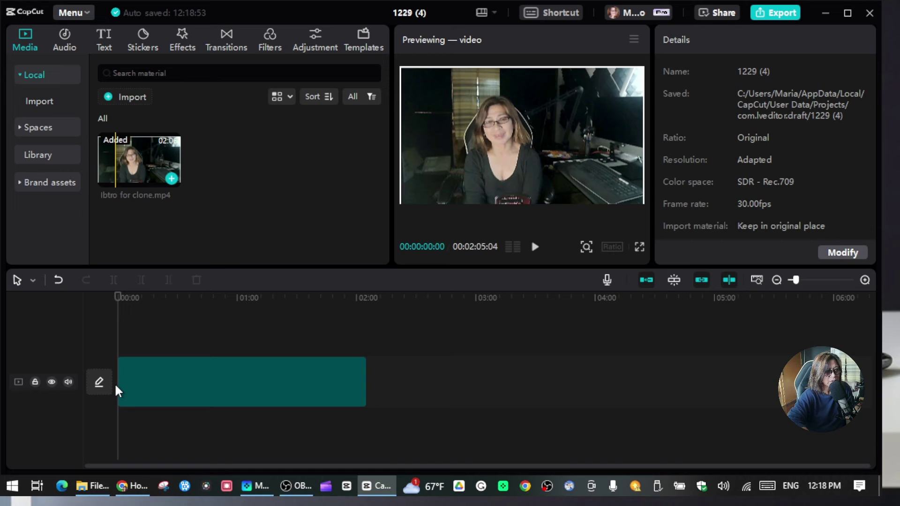
left_click(168, 384)
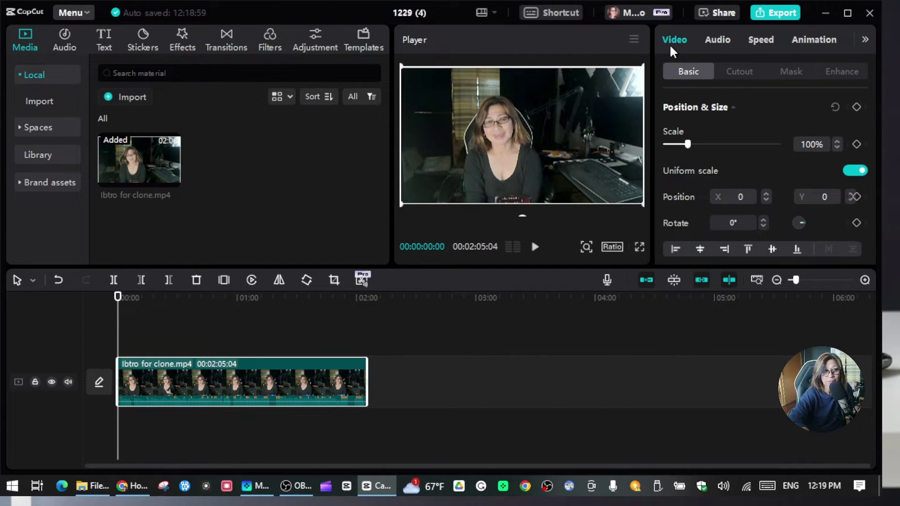
left_click(739, 74)
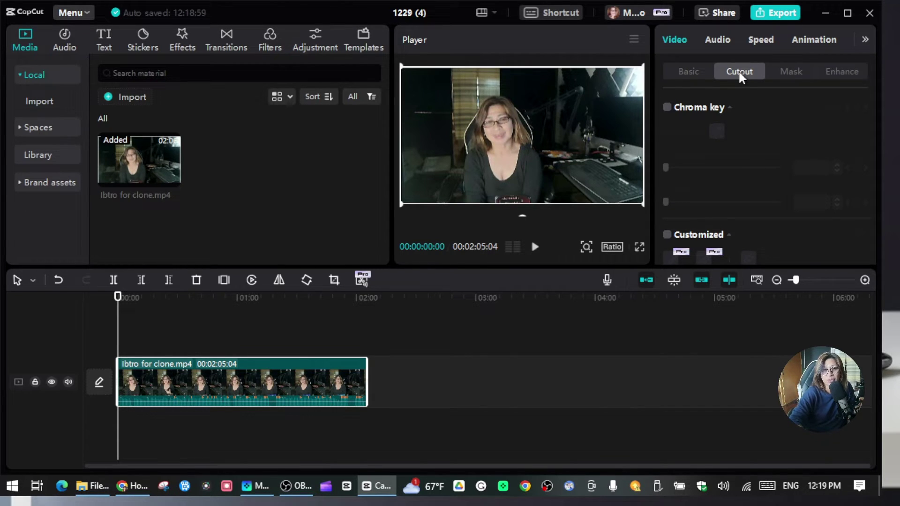
scroll(758, 167, "down", 3)
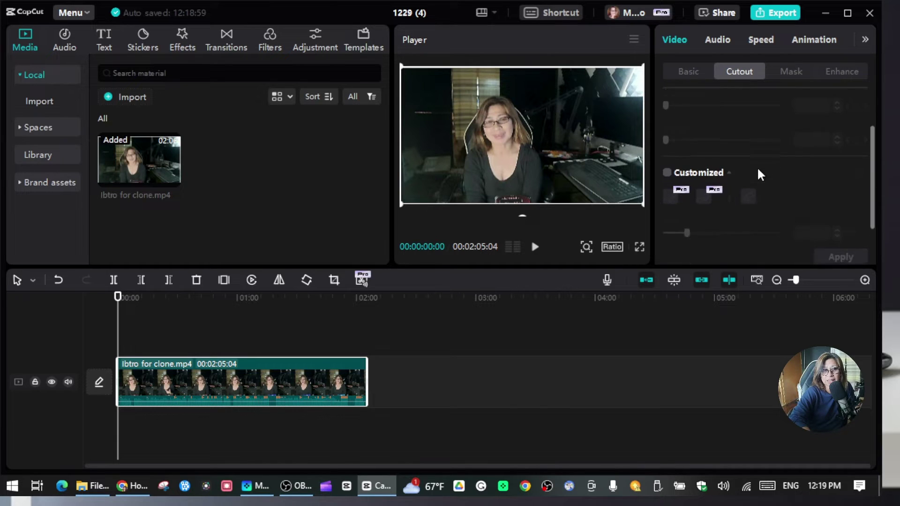
scroll(754, 230, "up", 3)
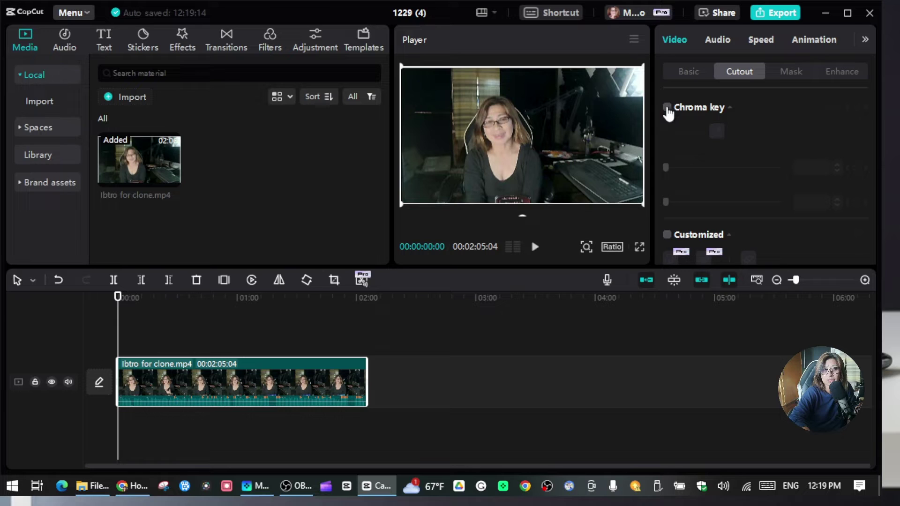
left_click(667, 108)
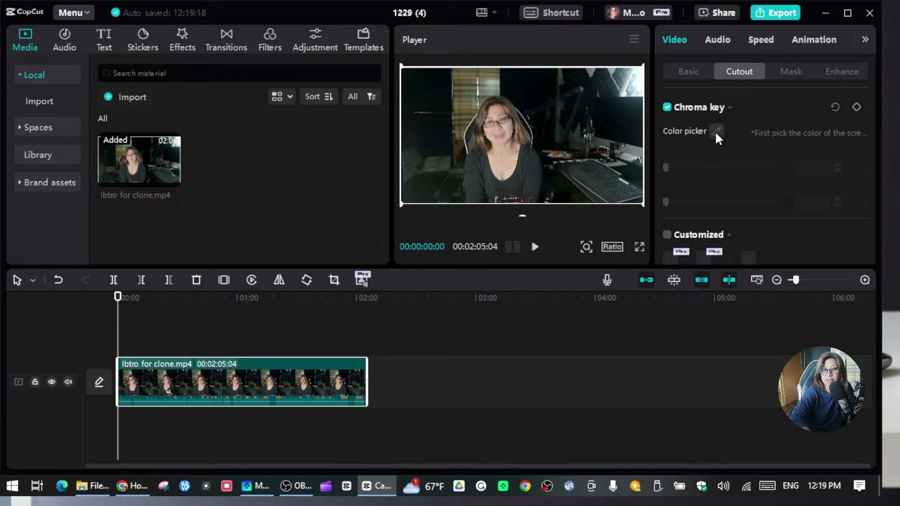
left_click(668, 108)
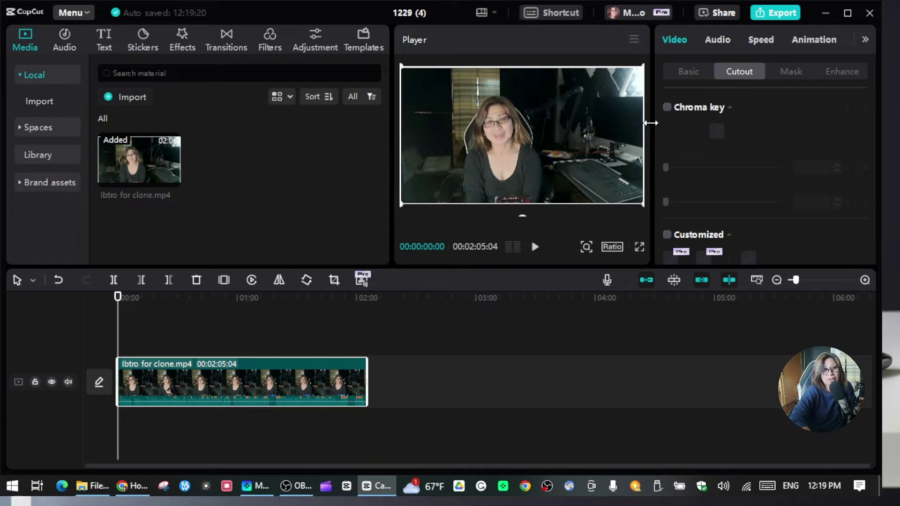
scroll(706, 170, "down", 3)
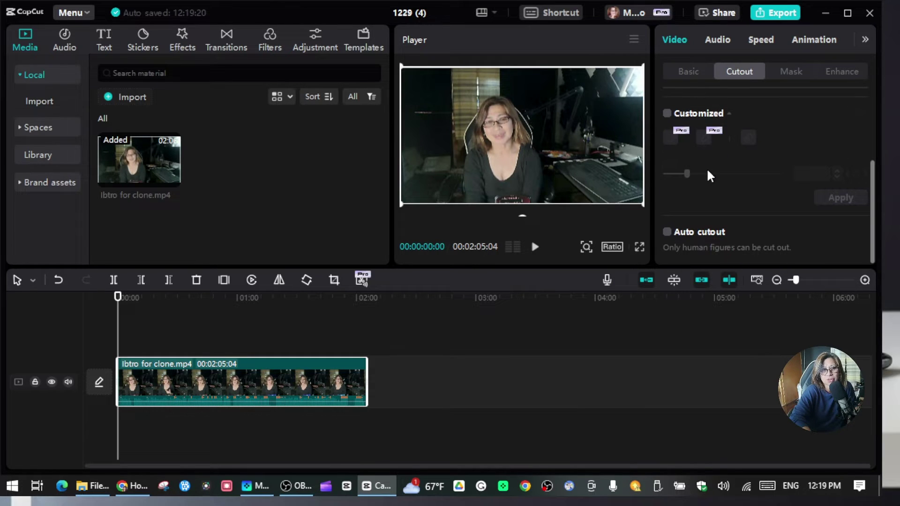
left_click(666, 235)
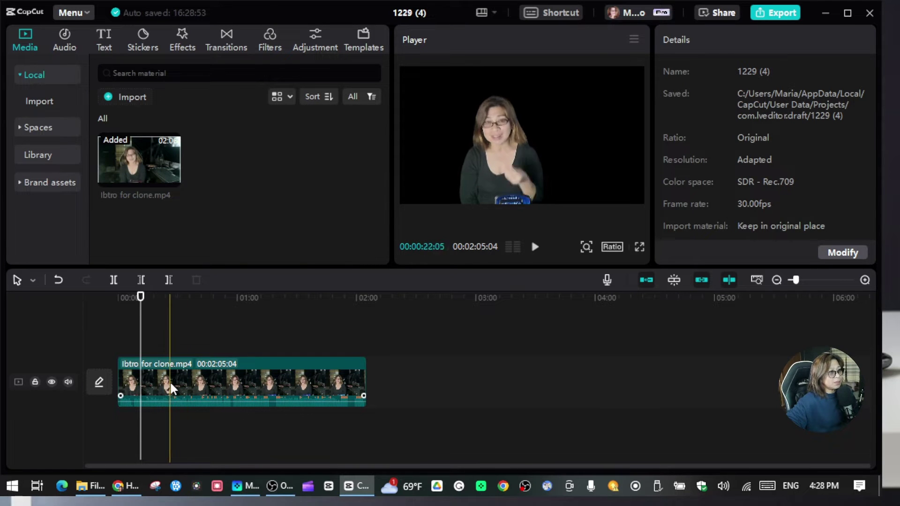
- Import thumbnail_2.jpeg from the Desktop into the media library
left_click(134, 97)
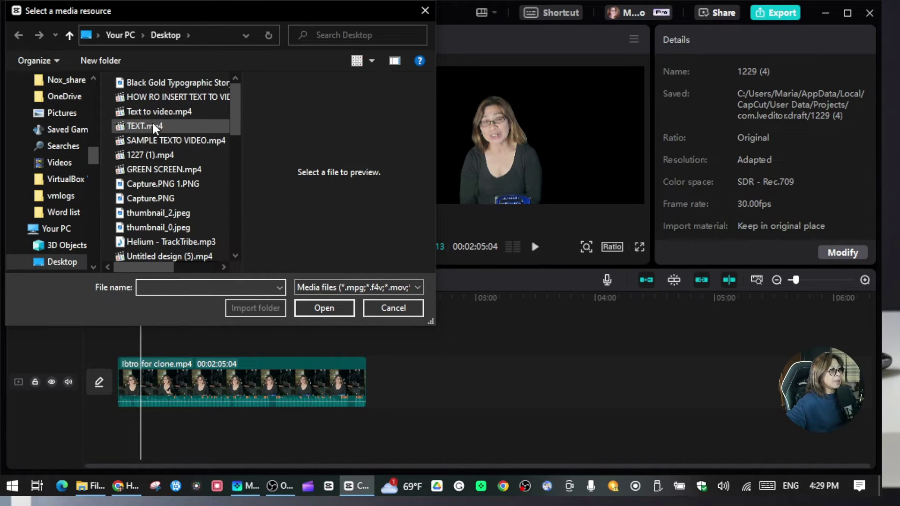
left_click(157, 213)
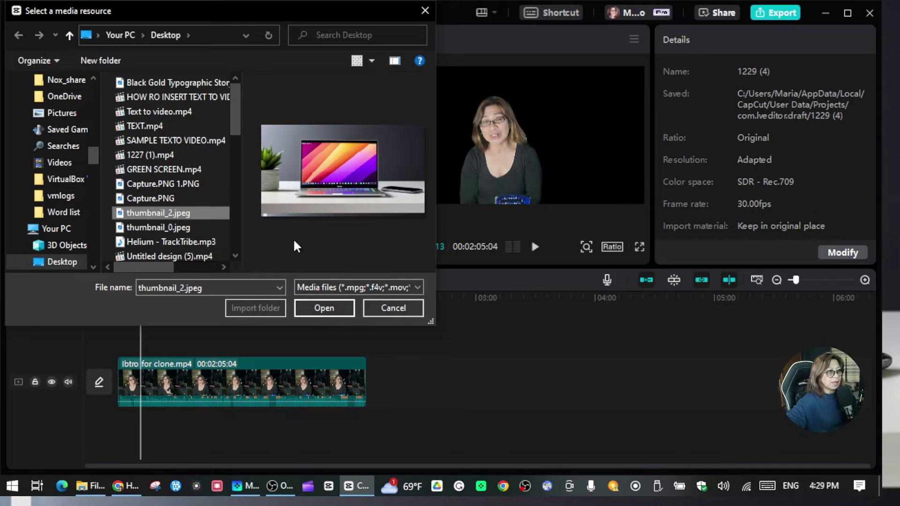
left_click(328, 308)
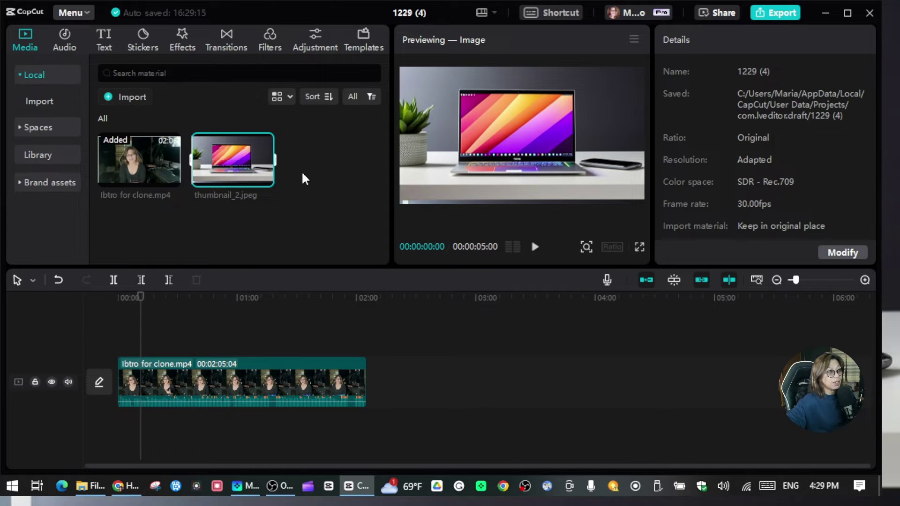
- Place the laptop image from the timeline start for the full video length, under the presenter
left_click_drag(245, 170, 180, 331)
left_click_drag(166, 370, 156, 410)
left_click_drag(212, 423, 212, 423)
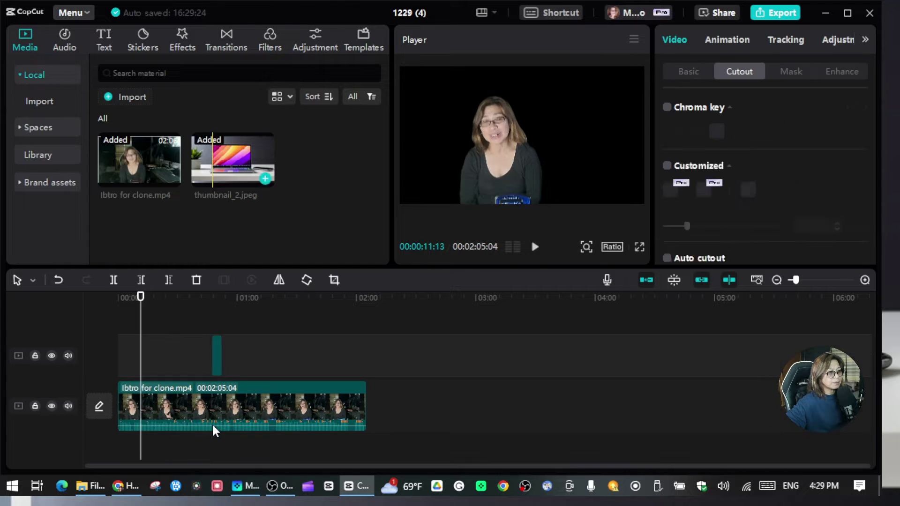
left_click_drag(211, 353, 120, 353)
left_click_drag(222, 355, 365, 363)
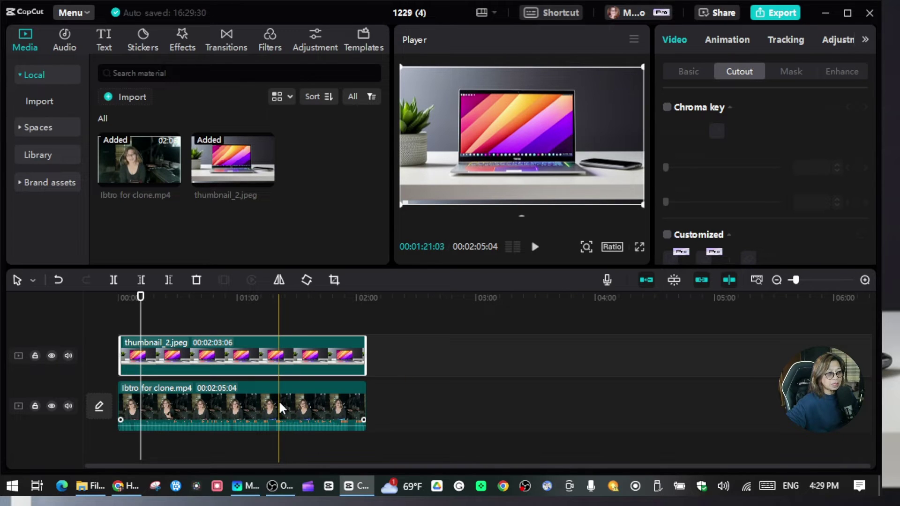
left_click_drag(279, 400, 276, 336)
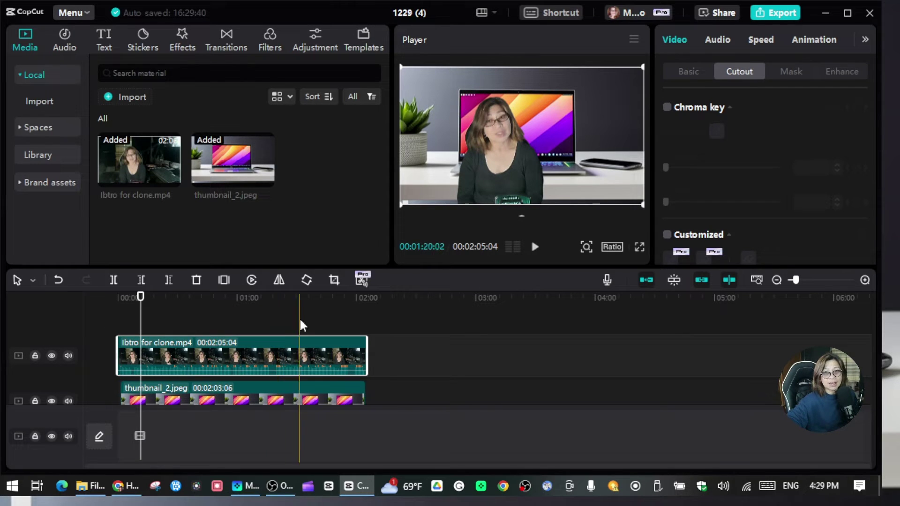
- Shrink and position the presenter onto the laptop screen in the preview
left_click_drag(642, 67, 566, 121)
left_click_drag(525, 152, 531, 132)
left_click(358, 394)
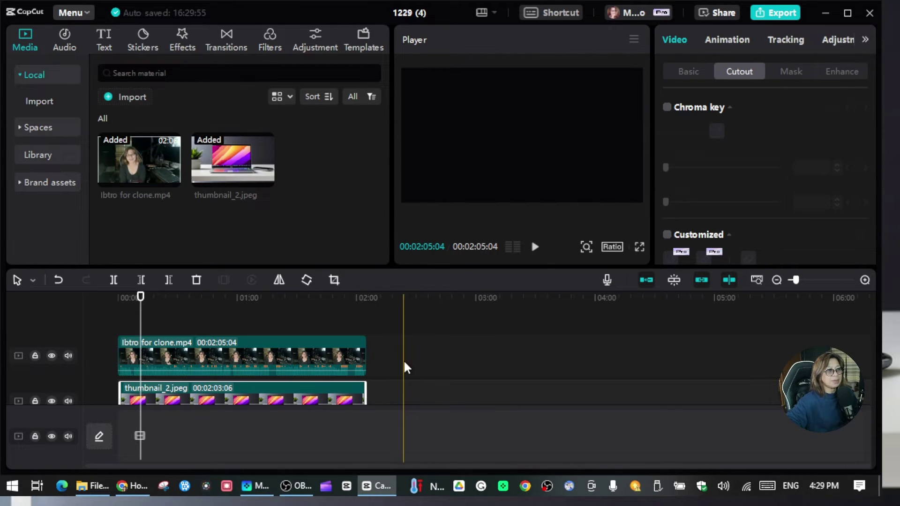
left_click(118, 296)
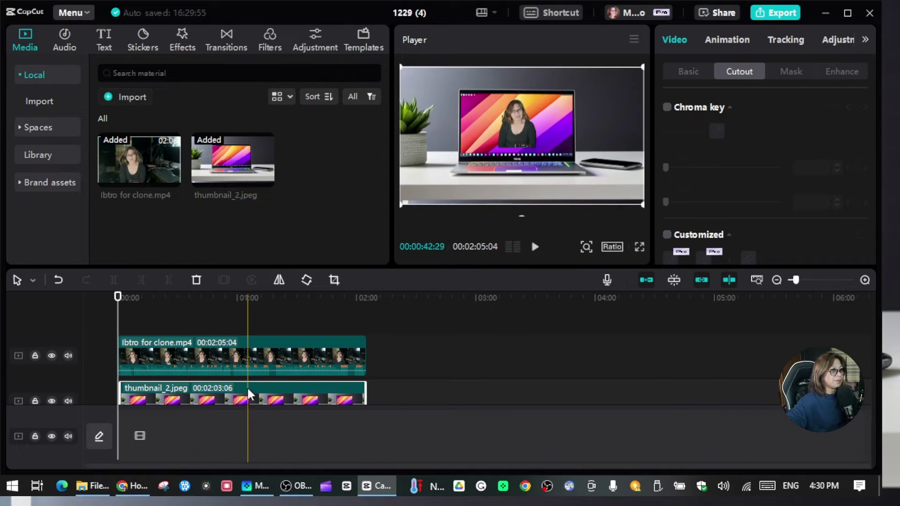
left_click(142, 350)
left_click(149, 390)
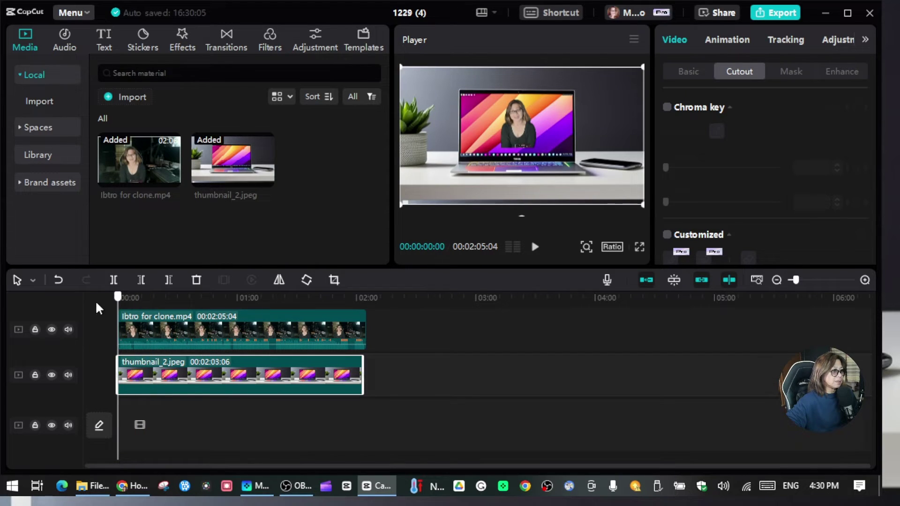
- Play and then pause the laptop-screen composite preview
left_click(535, 249)
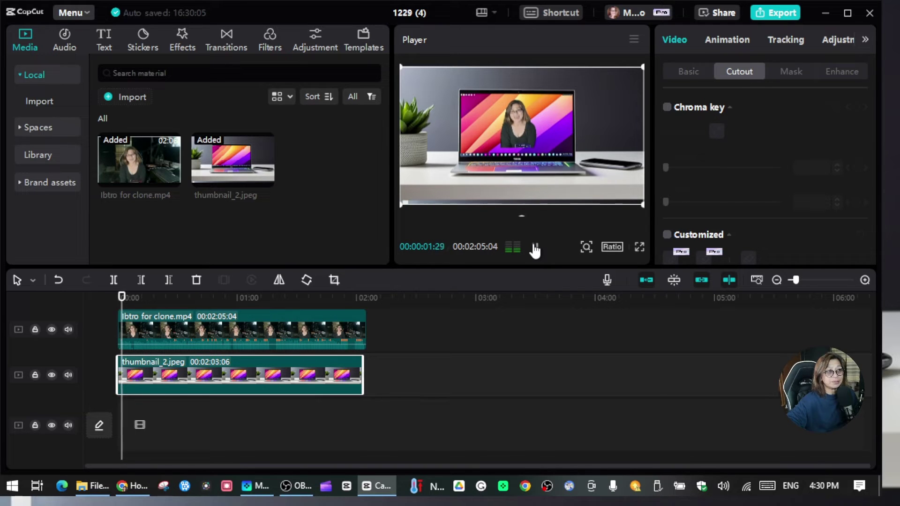
left_click(534, 248)
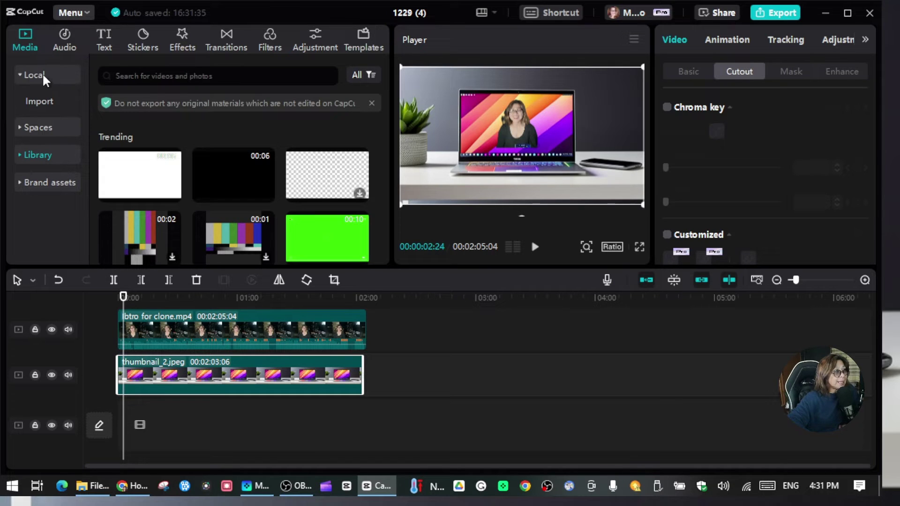
- Download the neon heart clip from the stock Library's trending clips
left_click(48, 159)
left_click(256, 161)
scroll(257, 169, "down", 2)
scroll(258, 169, "down", 2)
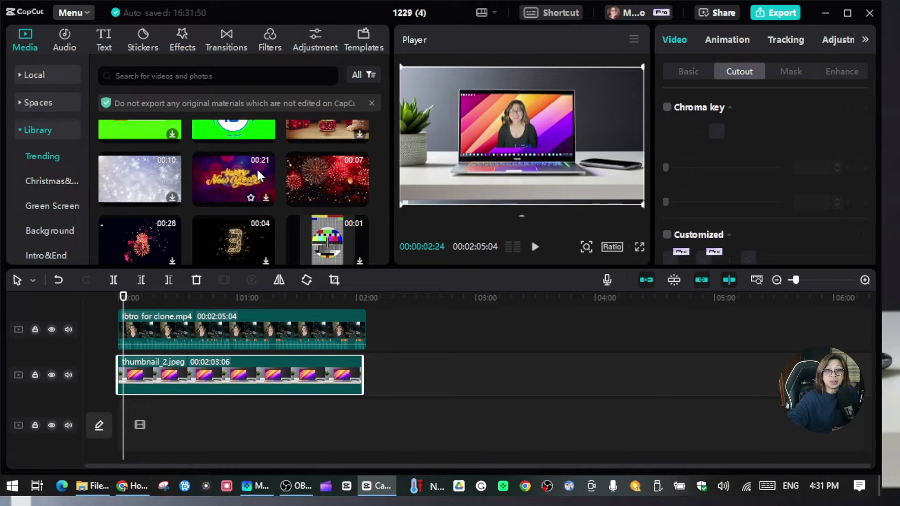
scroll(257, 168, "down", 5)
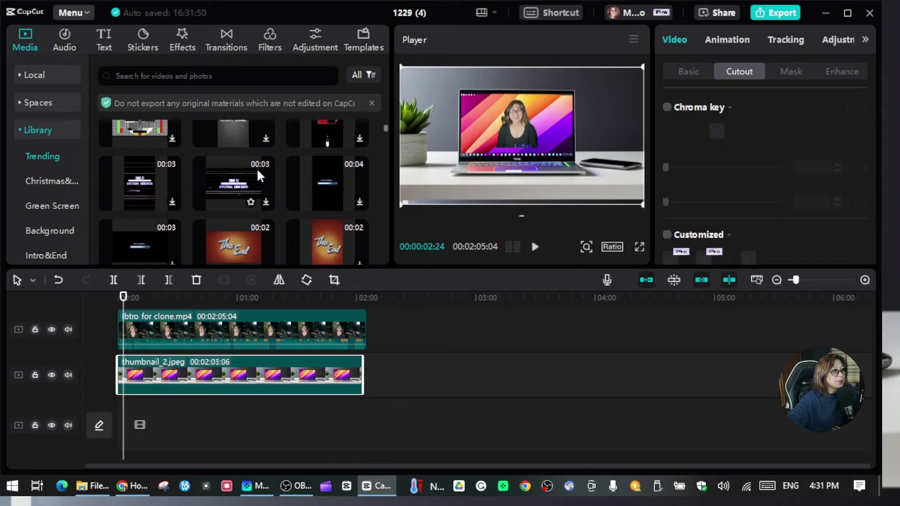
scroll(258, 170, "down", 3)
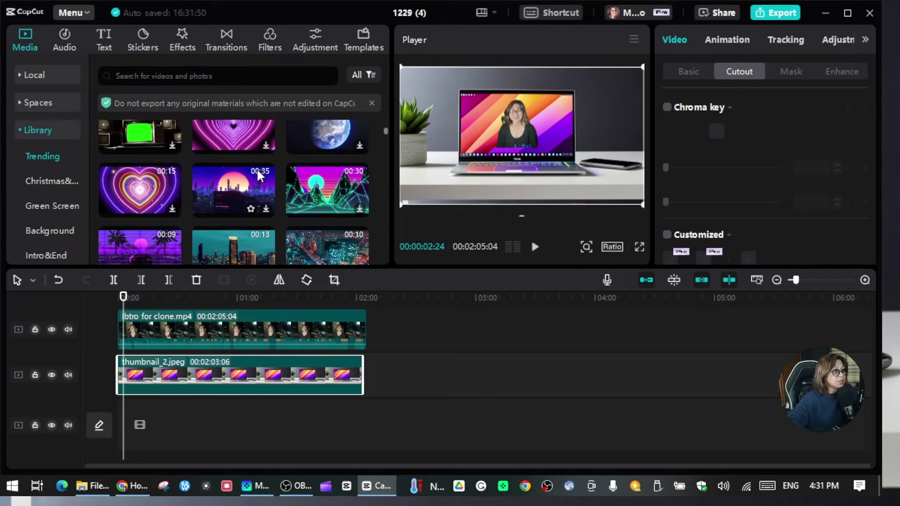
scroll(257, 168, "up", 3)
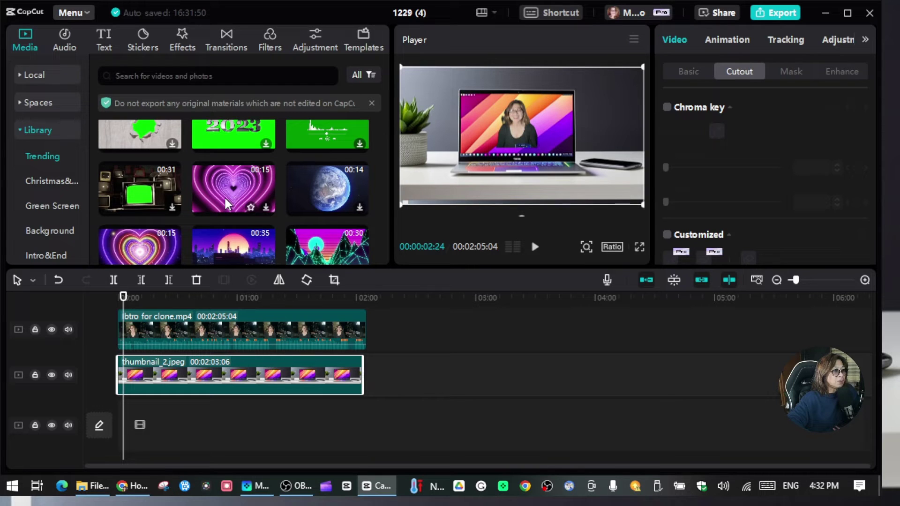
left_click(266, 207)
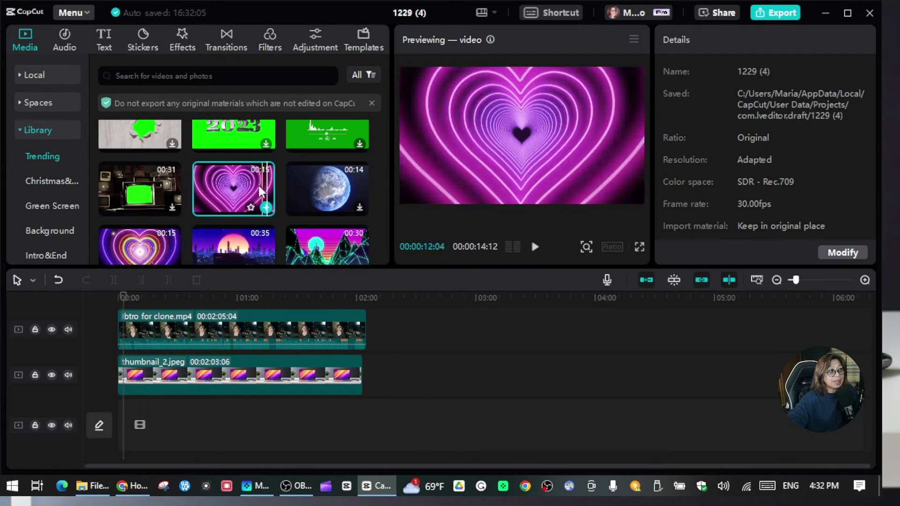
- Add the heart clip after the laptop image and trim the presenter to 00:02:03:12
left_click_drag(246, 185, 373, 383)
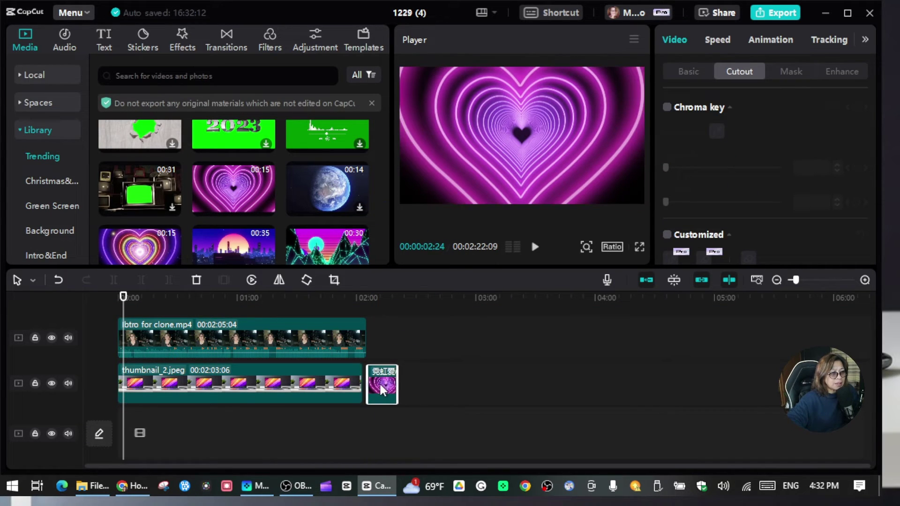
left_click(360, 331)
left_click_drag(361, 332, 357, 333)
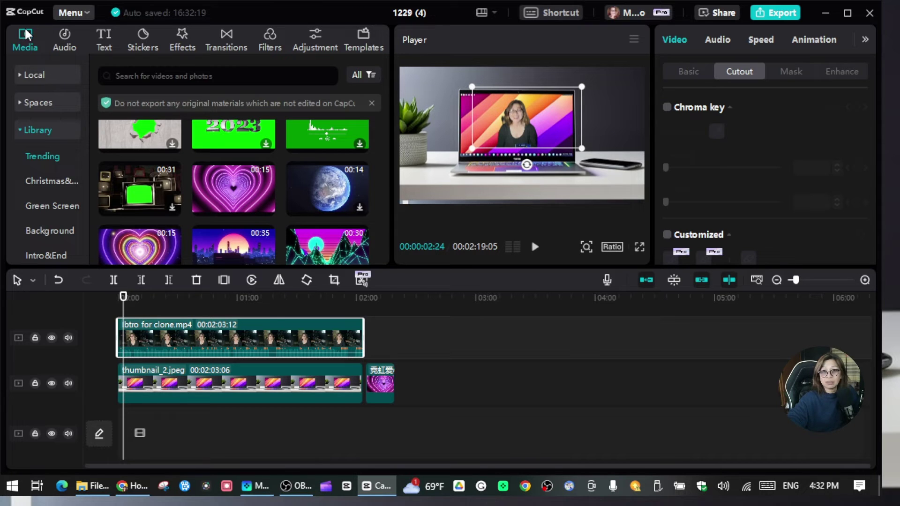
- Import Snapchat-32613980.mp4 and place it after the presenter, extending the project to 00:03:06:27
left_click(44, 73)
left_click(126, 96)
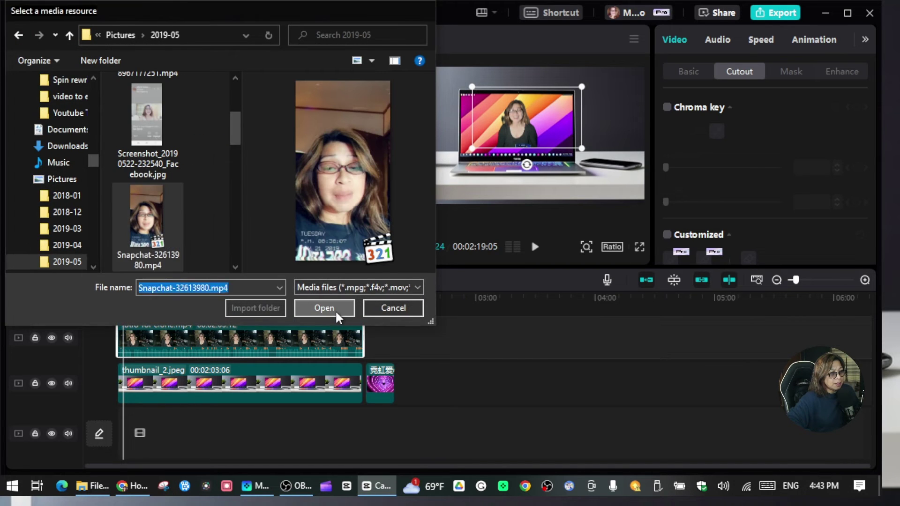
left_click(324, 308)
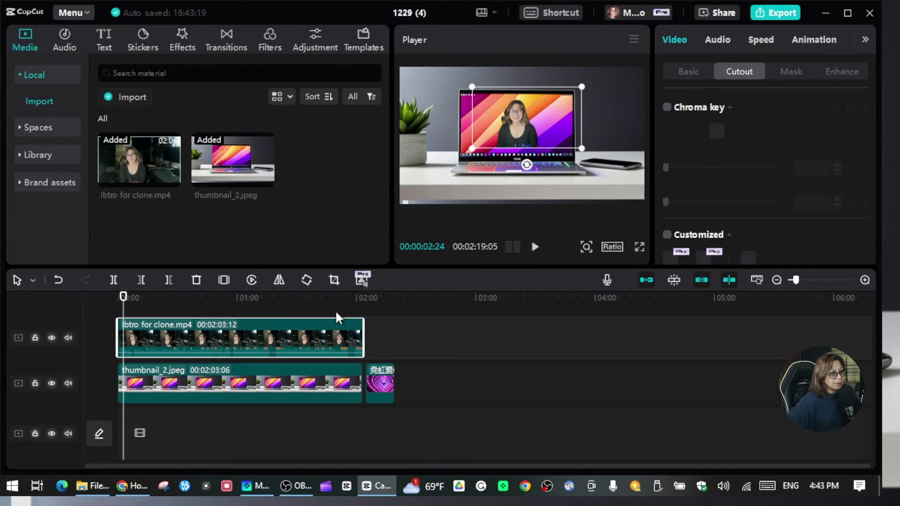
left_click_drag(333, 161, 370, 345)
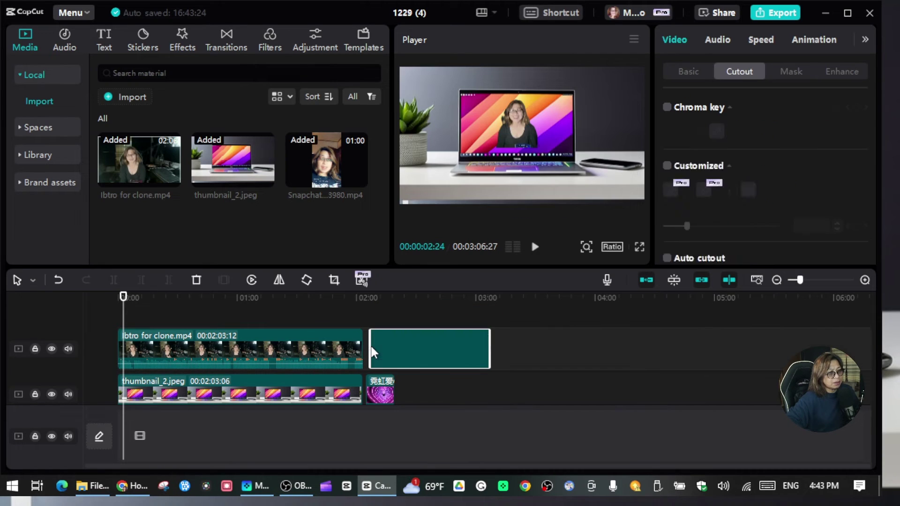
left_click(387, 350)
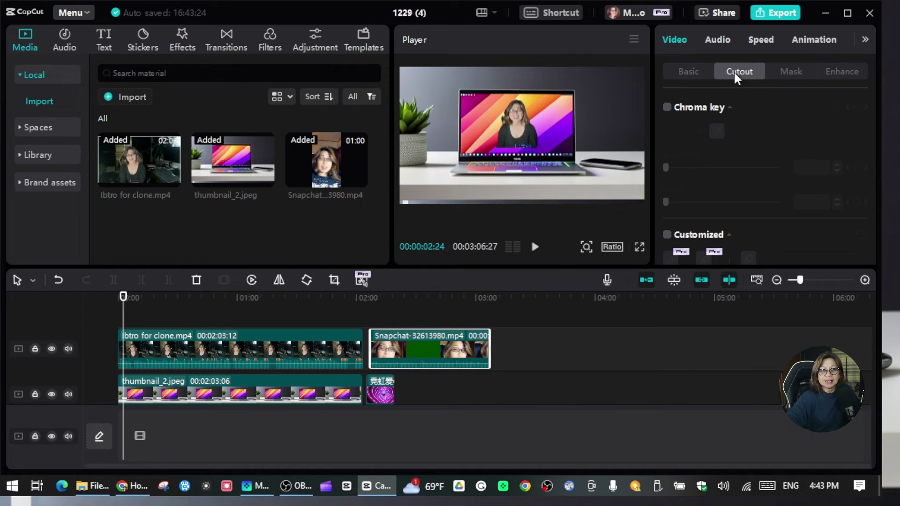
- Apply Auto cutout to the Snapchat clip, then enlarge her and move her higher
scroll(794, 151, "down", 3)
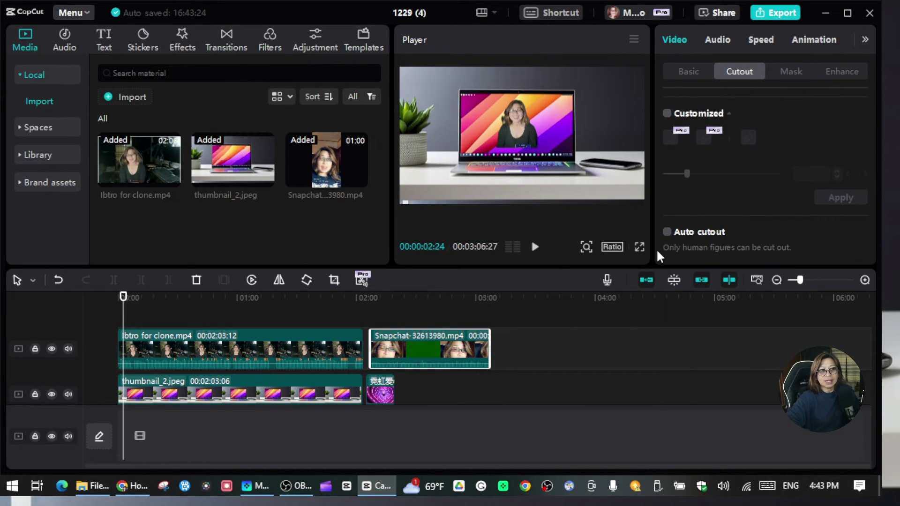
left_click(666, 235)
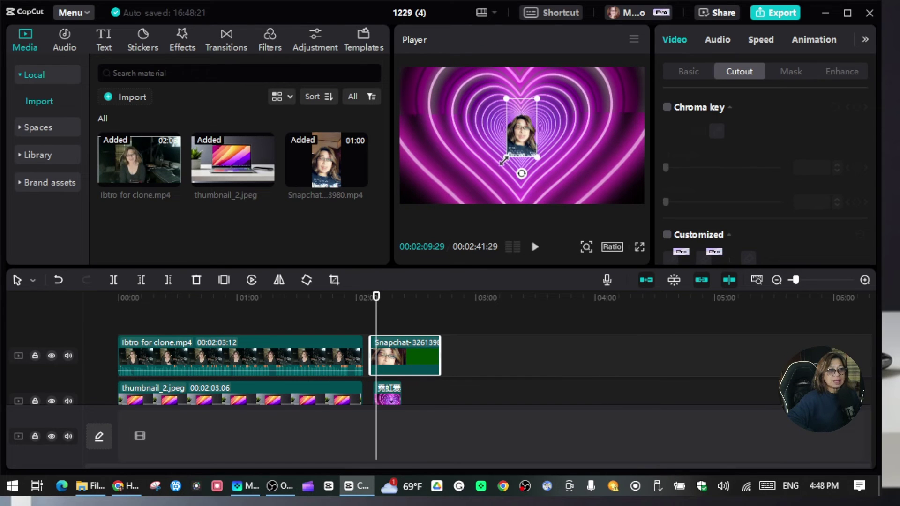
left_click_drag(502, 163, 473, 186)
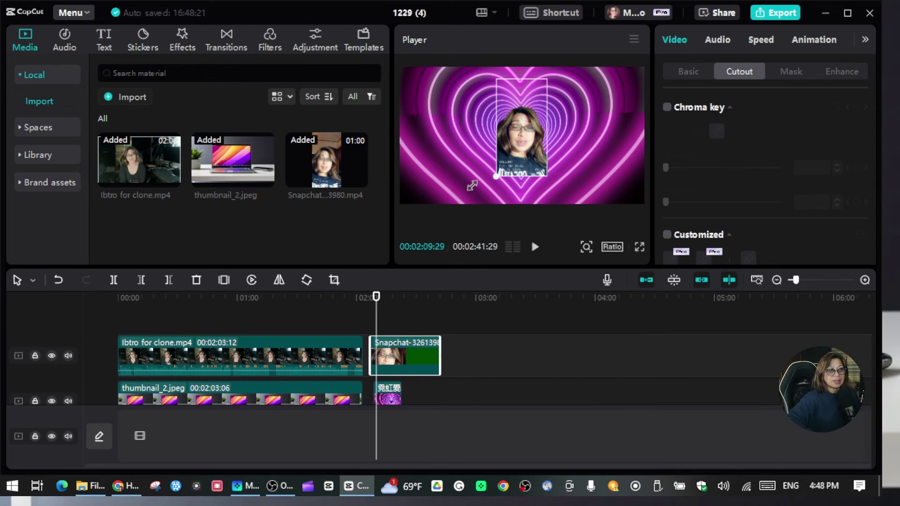
left_click_drag(509, 158, 529, 150)
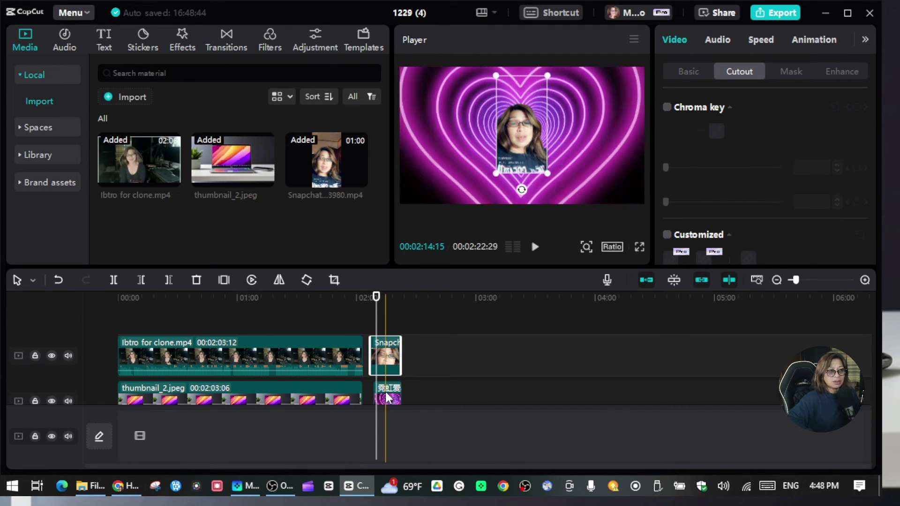
- Delete the neon heart background clip
left_click(387, 397)
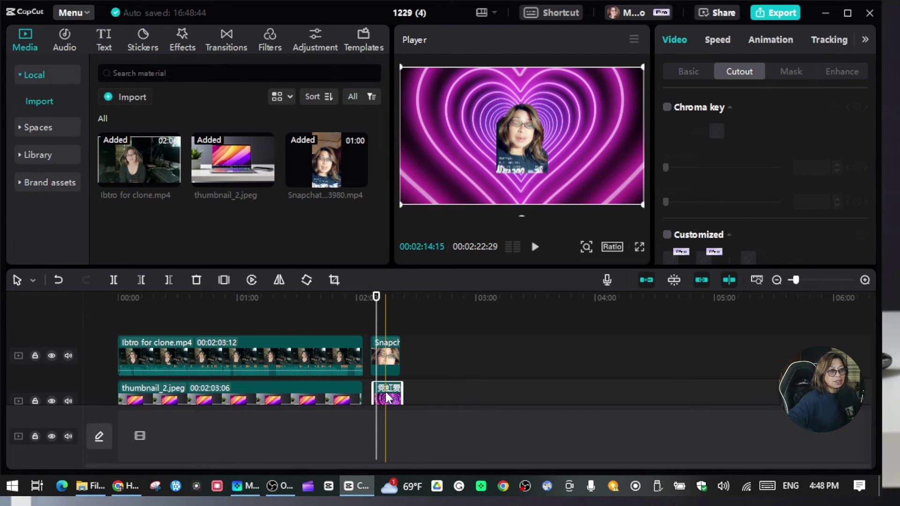
right_click(388, 397)
left_click(421, 148)
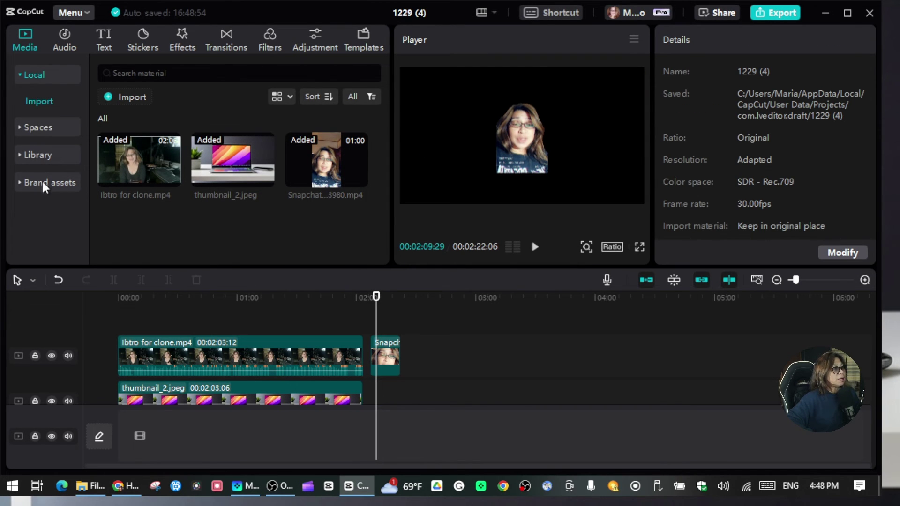
- Add the Christmas lights stock clip beneath the Snapchat presenter
left_click(39, 155)
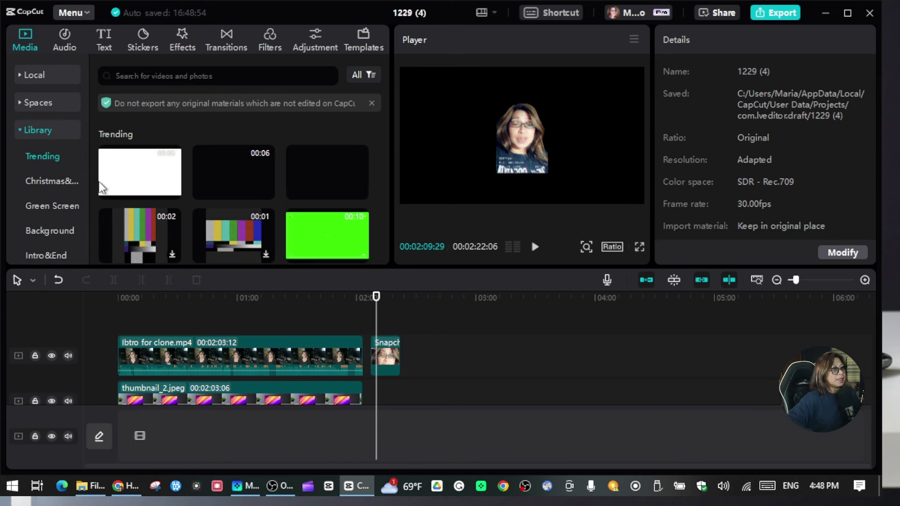
scroll(207, 202, "down", 5)
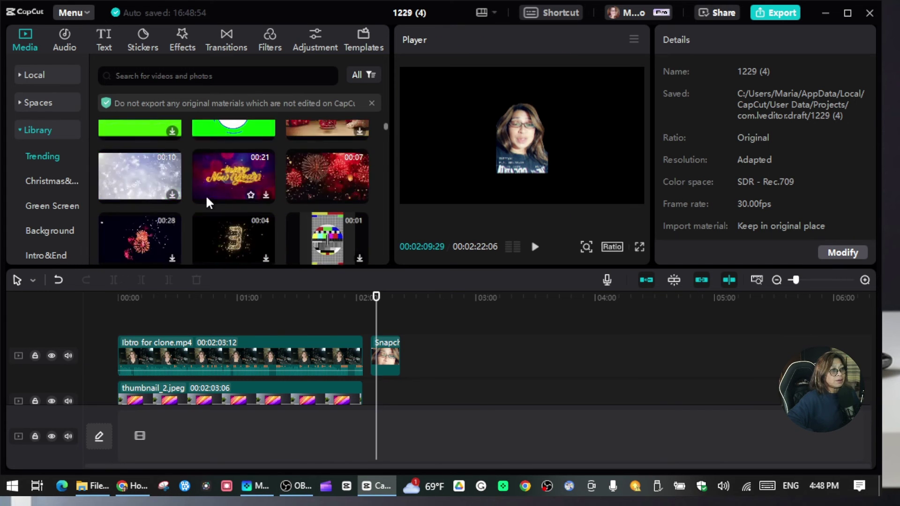
scroll(214, 206, "down", 3)
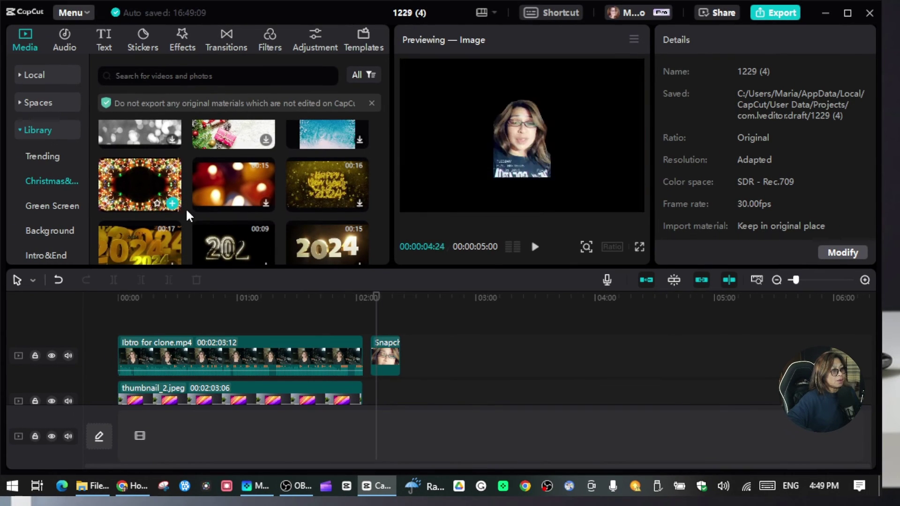
scroll(269, 159, "down", 1)
left_click_drag(140, 142, 459, 377)
- Extend the Snapchat clip to end at 00:02:51:01 and play the composite
left_click_drag(399, 332, 456, 333)
left_click(414, 379)
key("space")
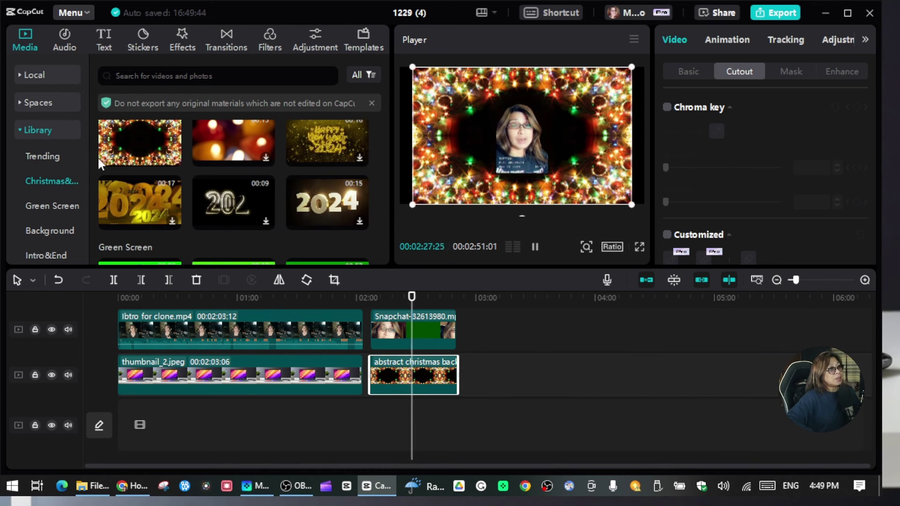
scroll(201, 173, "down", 2)
scroll(201, 175, "down", 3)
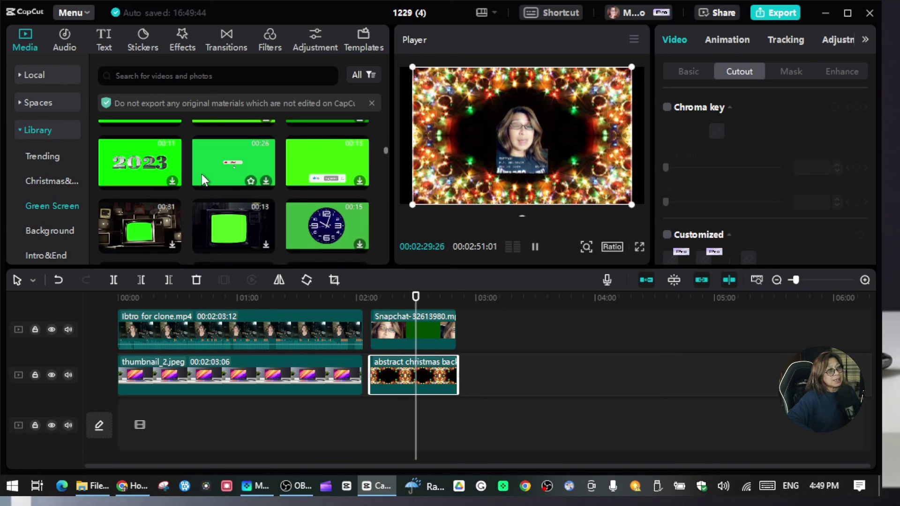